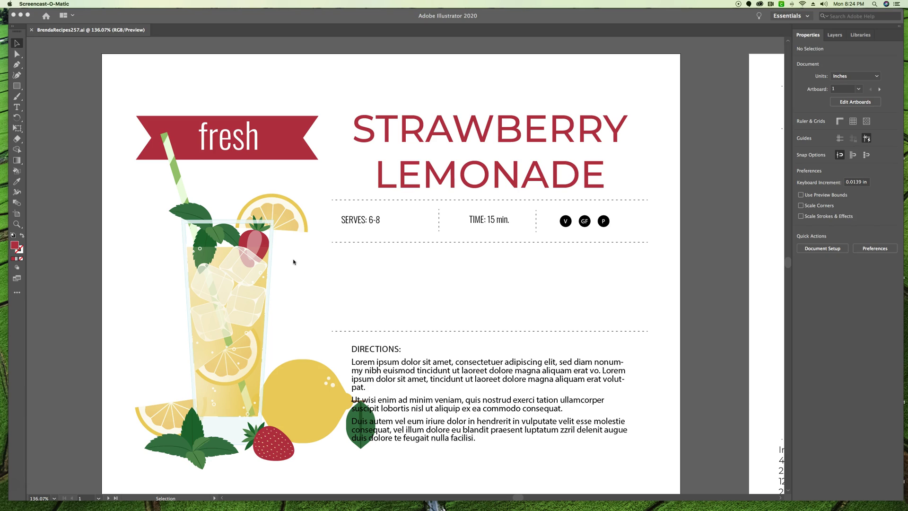
Step: Set the leading of the STRAWBERRY LEMONADE title to 52 pt
click(419, 137)
click(419, 137)
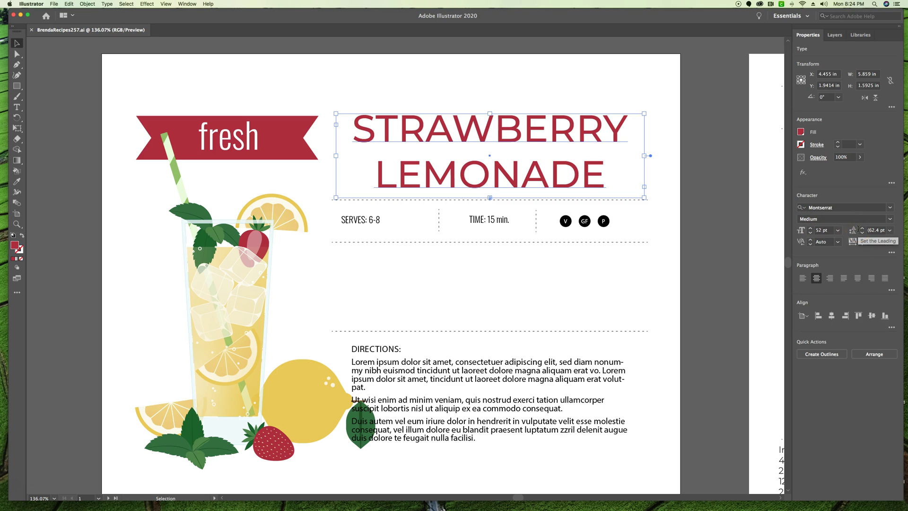
click(878, 230)
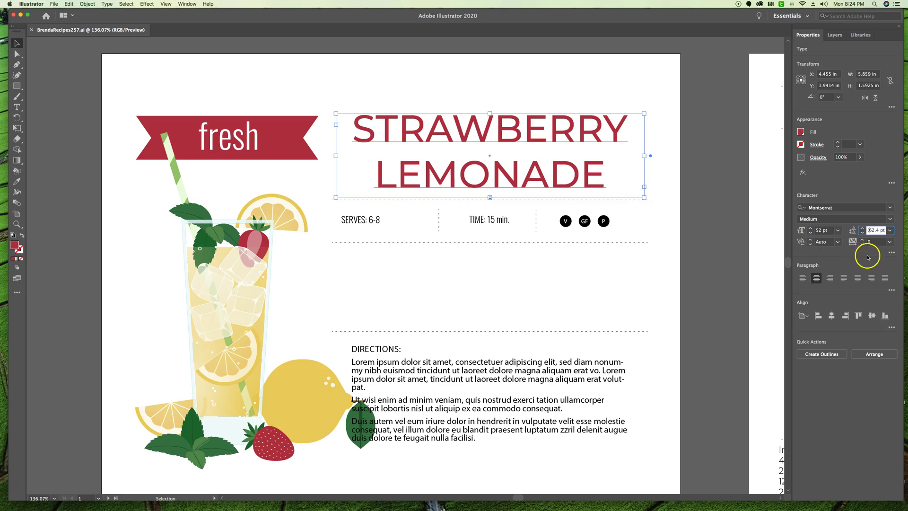
click(870, 230)
drag(870, 230, 892, 231)
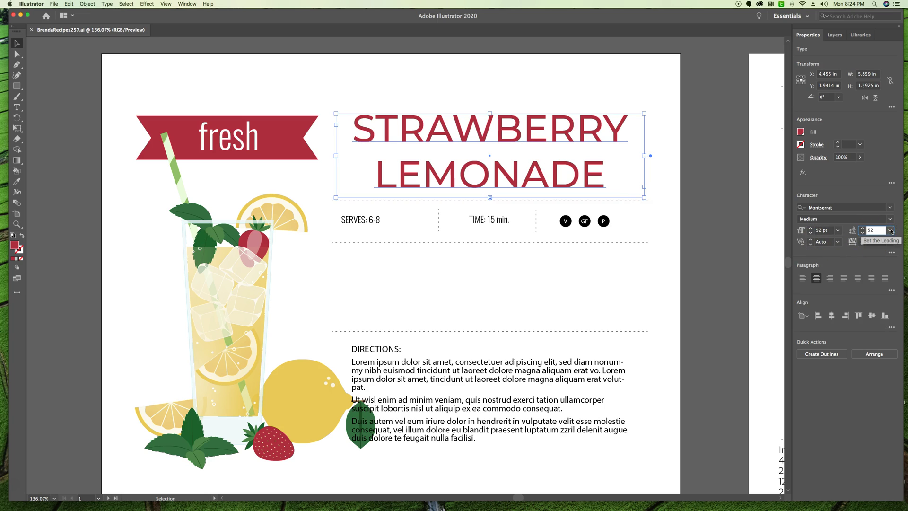
key(Tab)
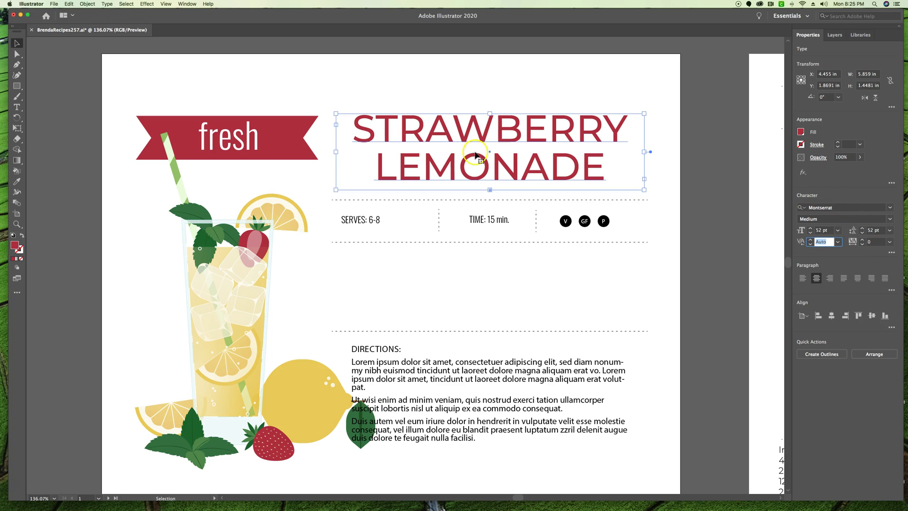
Step: Try tightening the STRAWBERRY LEMONADE title's leading to 41 pt, and return it to 52 pt
click(861, 232)
click(861, 232)
click(861, 233)
click(861, 233)
click(862, 233)
click(861, 233)
click(861, 232)
click(861, 233)
click(861, 233)
click(862, 233)
click(861, 233)
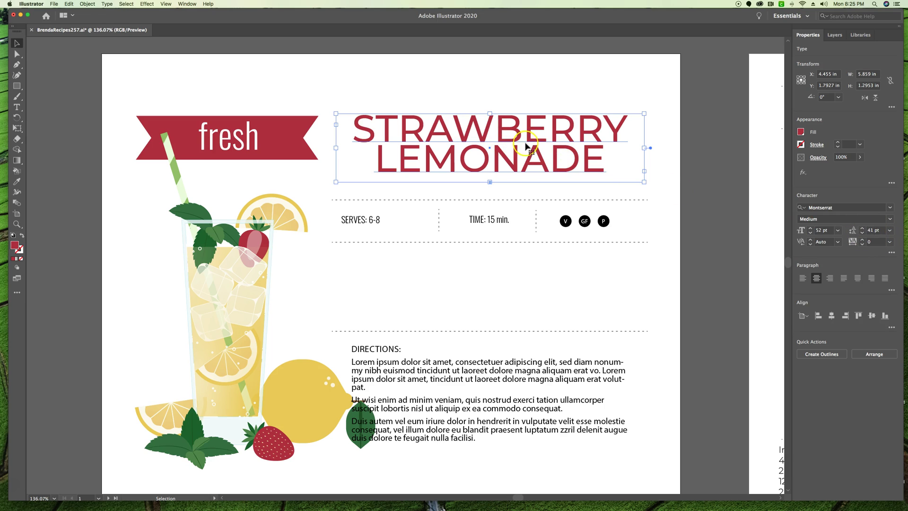
click(862, 231)
text(52)
key(Tab)
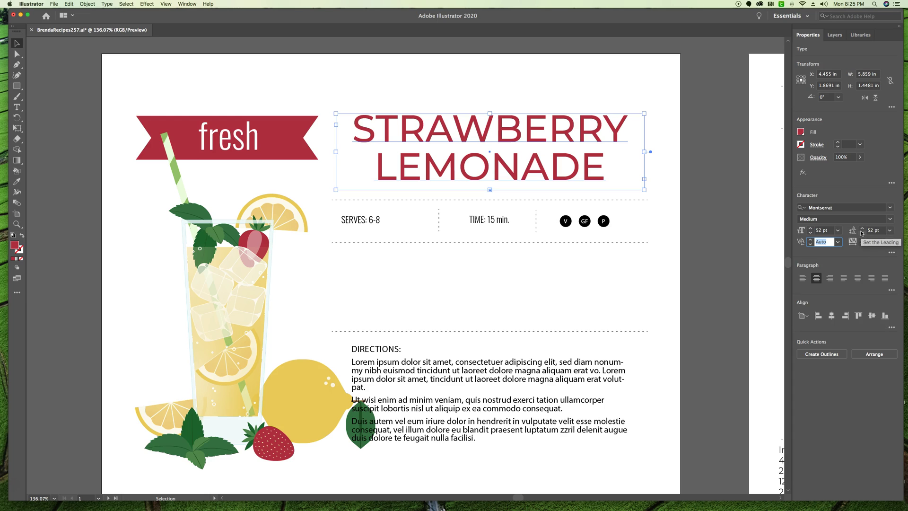
Step: Try a vertical scale of 150% on the banner text "fresh", and reset it to 100%
click(227, 145)
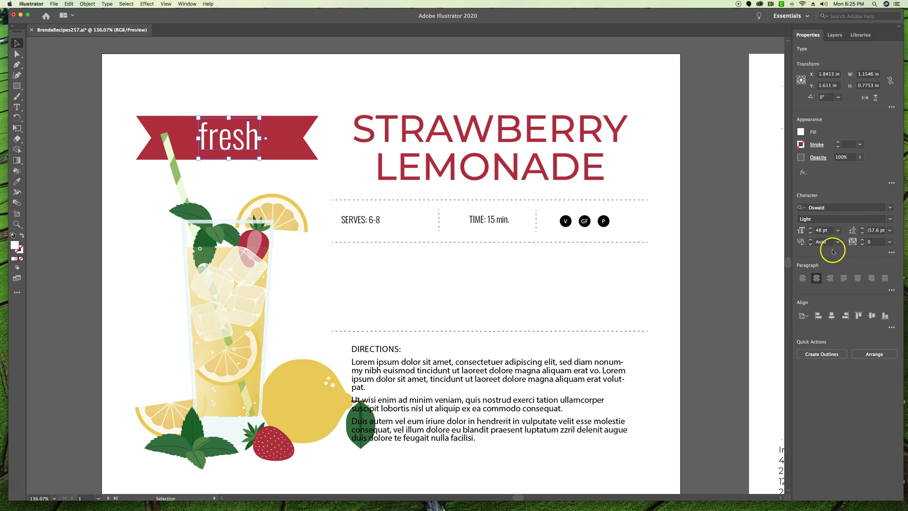
click(891, 253)
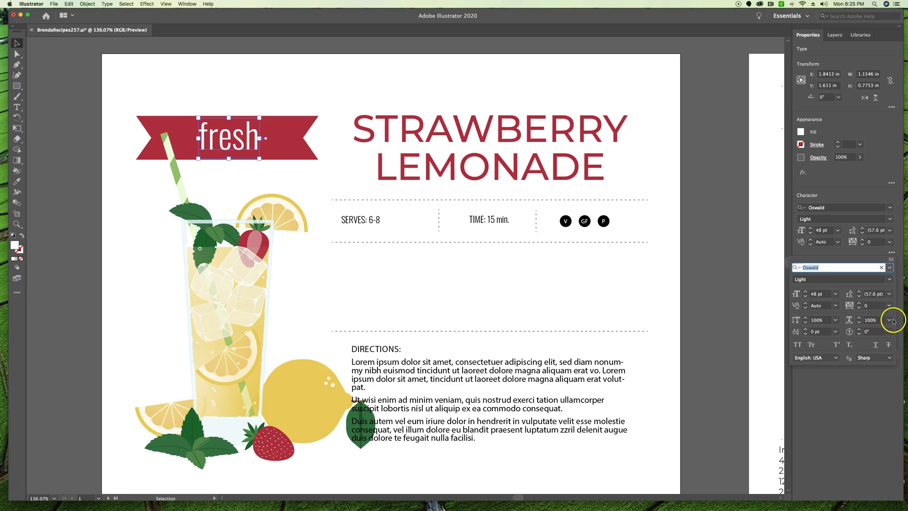
double_click(816, 320)
text(15)
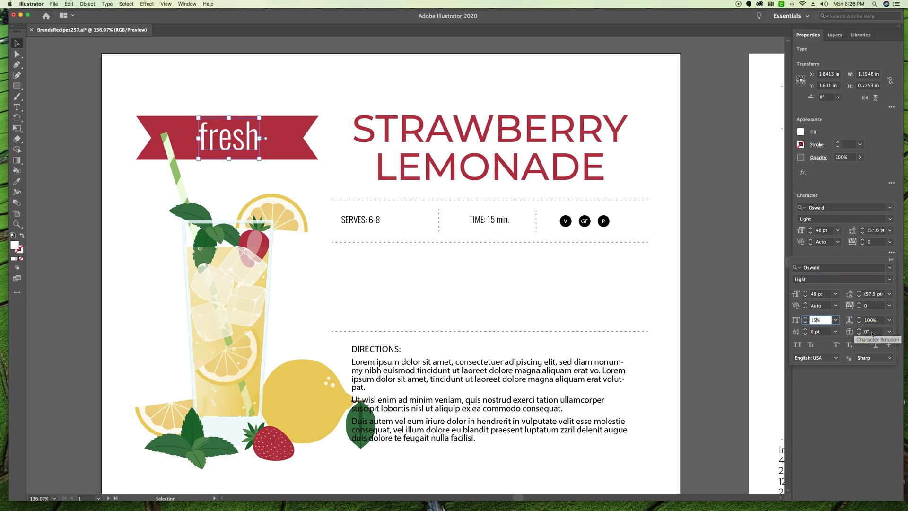
text(0)
key(Tab)
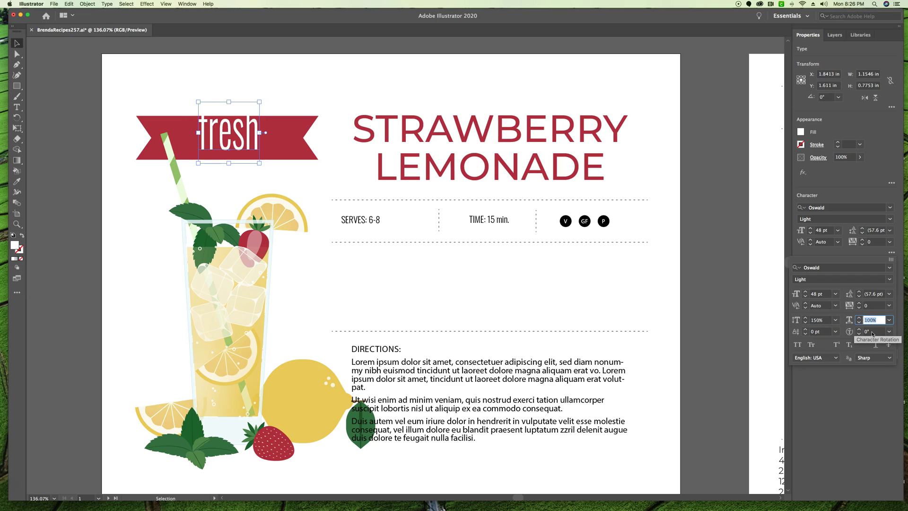
click(818, 321)
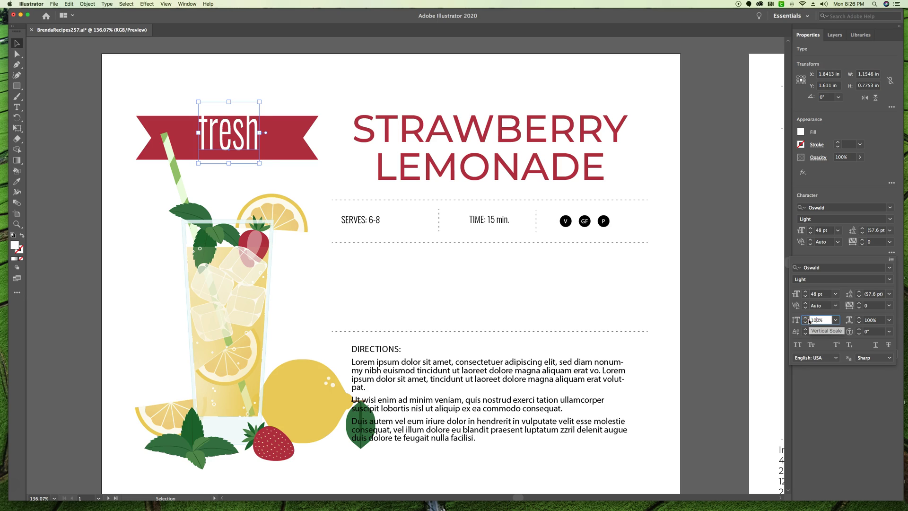
key(Tab)
Step: Try a horizontal scale of 150% on the banner text "fresh", and reset it to 100%
text(150)
key(Tab)
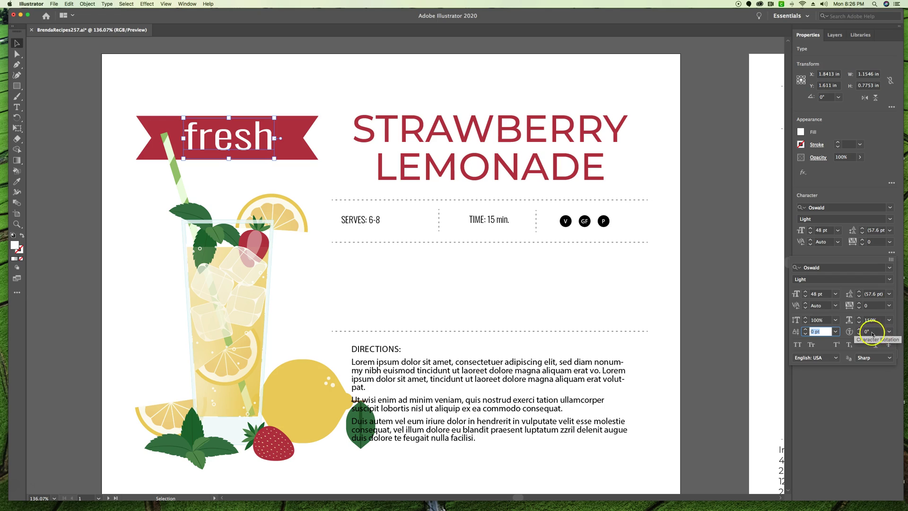
click(859, 323)
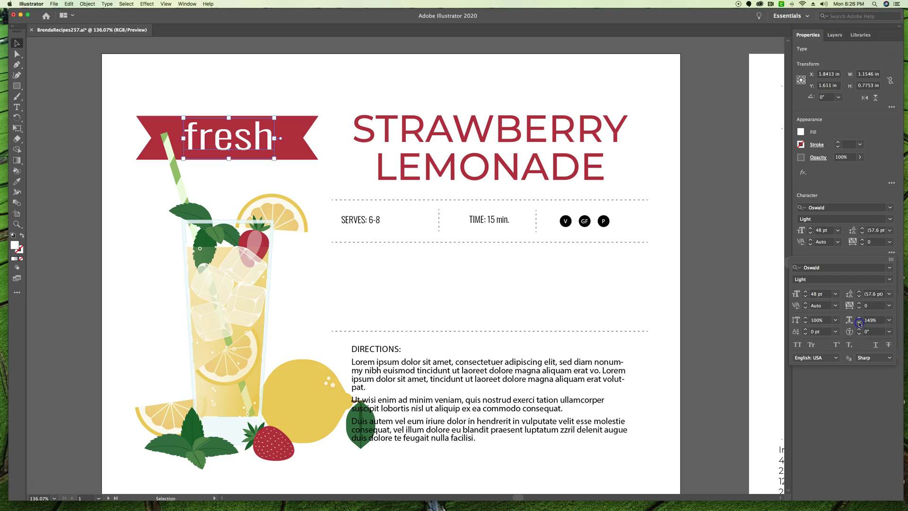
text(100)
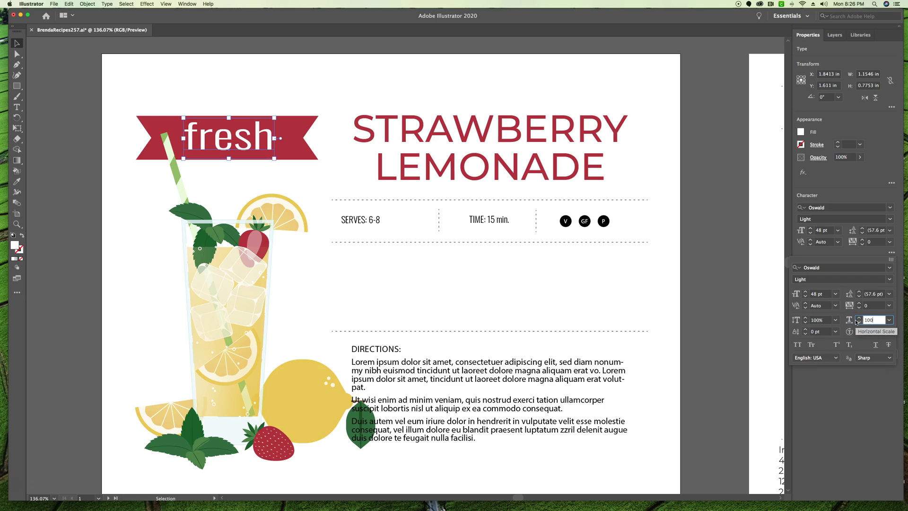
key(Tab)
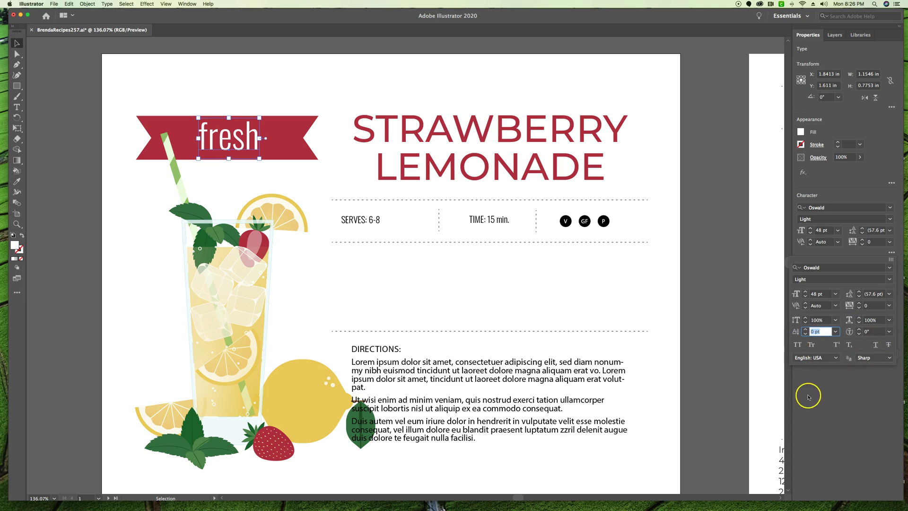
Step: Apply All Caps to the banner text "fresh"
click(811, 345)
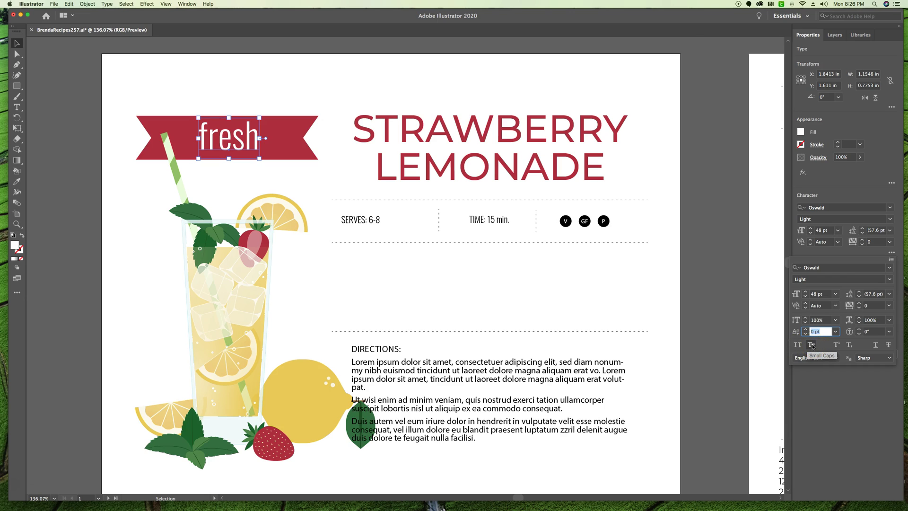
click(837, 347)
click(876, 347)
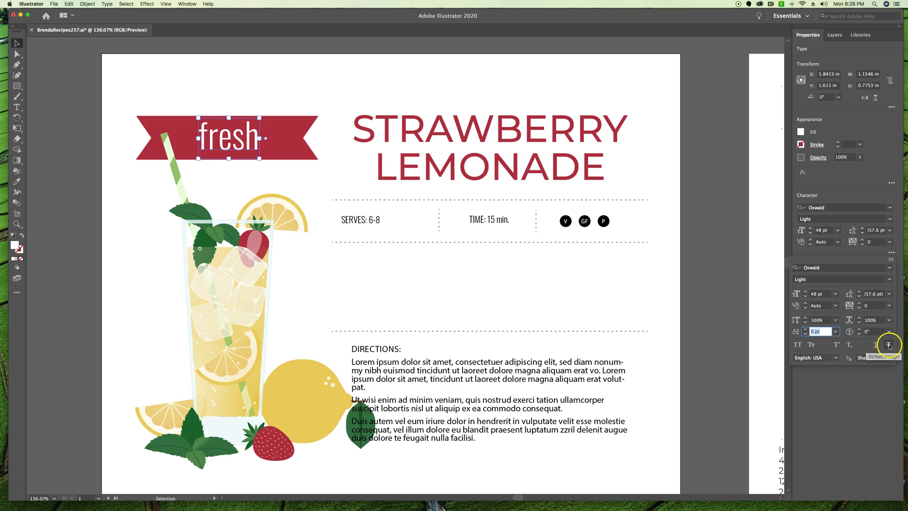
click(798, 345)
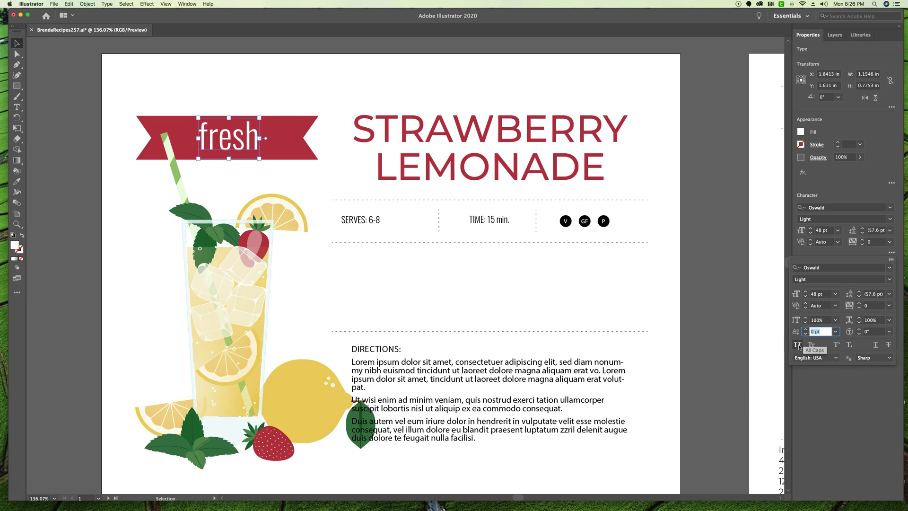
click(798, 345)
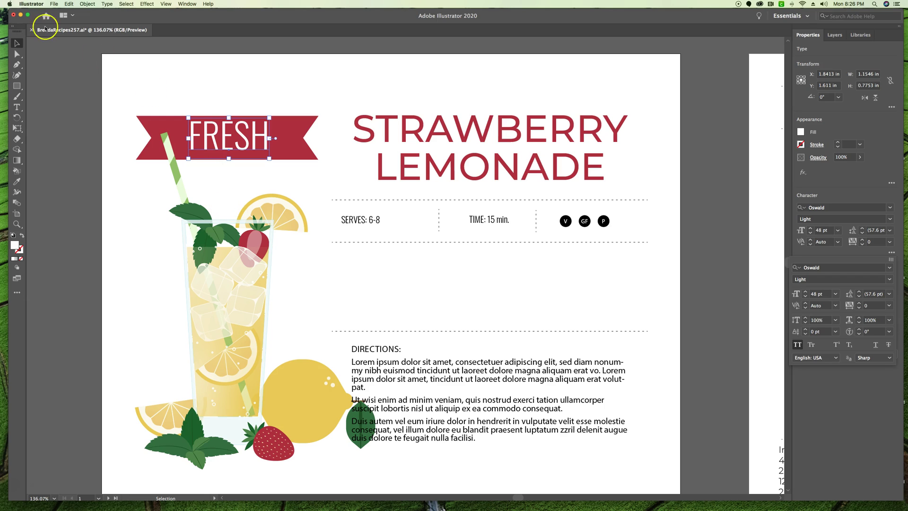
Step: Move the FRESH text slightly down to centre it vertically within the red banner
click(231, 139)
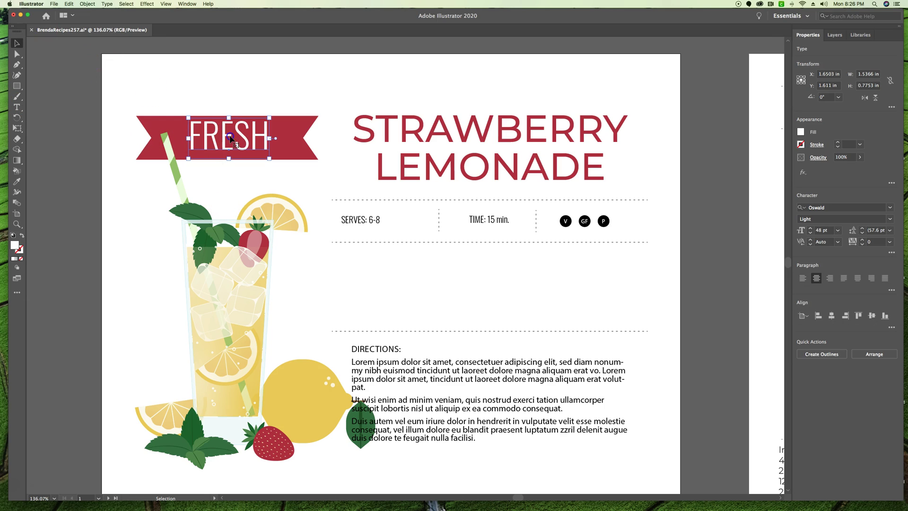
drag(231, 137, 231, 143)
click(251, 90)
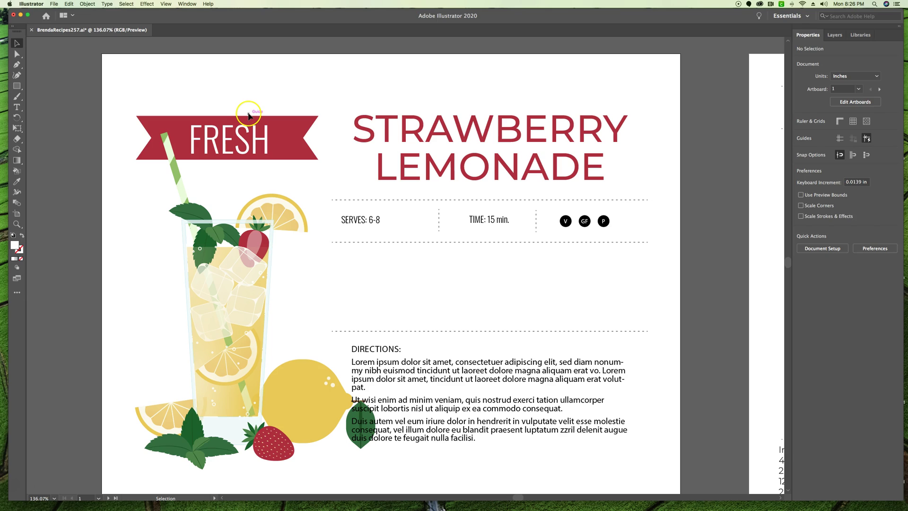
Step: Rotate the FRESH text together with its red banner counterclockwise by about 14°, and deselect them
click(239, 143)
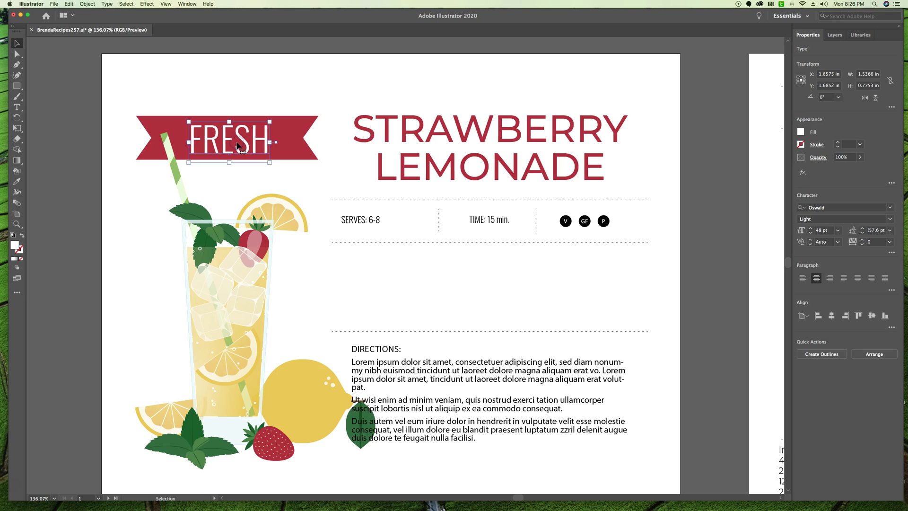
scroll(287, 124, up, 1)
shift+click(304, 125)
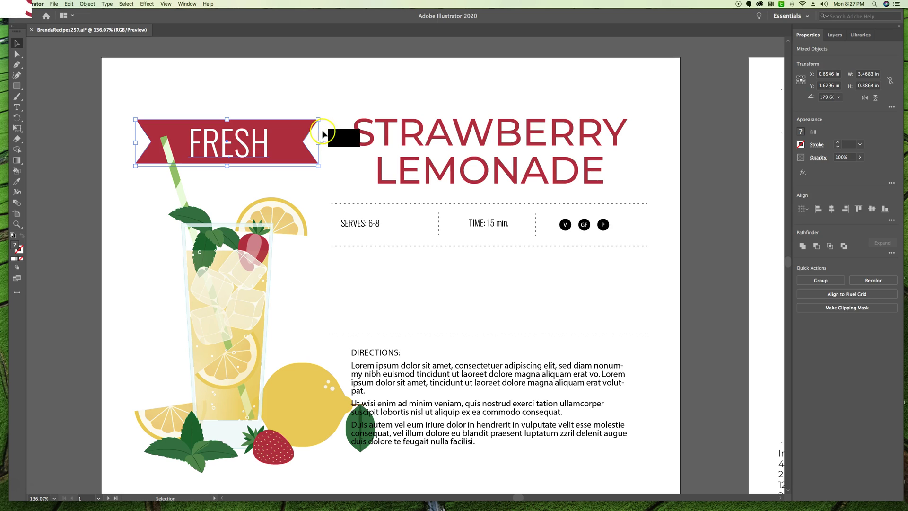
drag(322, 117, 319, 93)
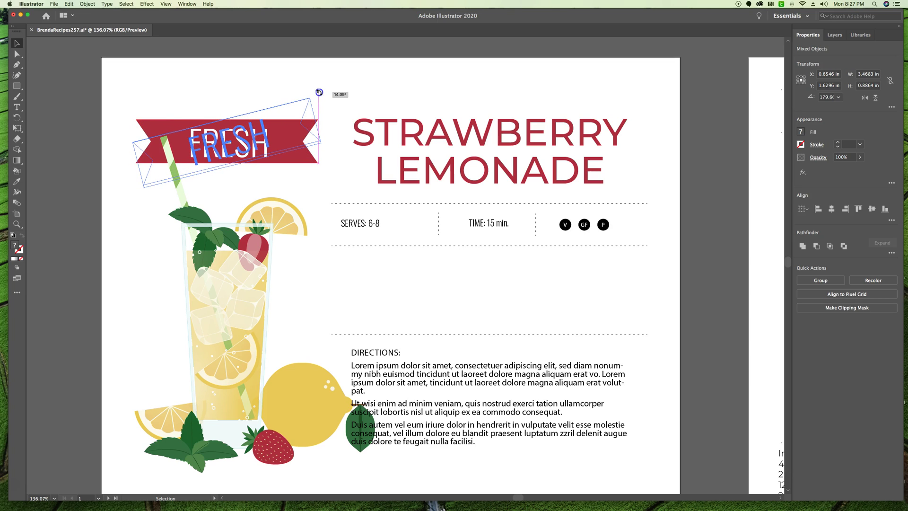
drag(320, 92, 319, 90)
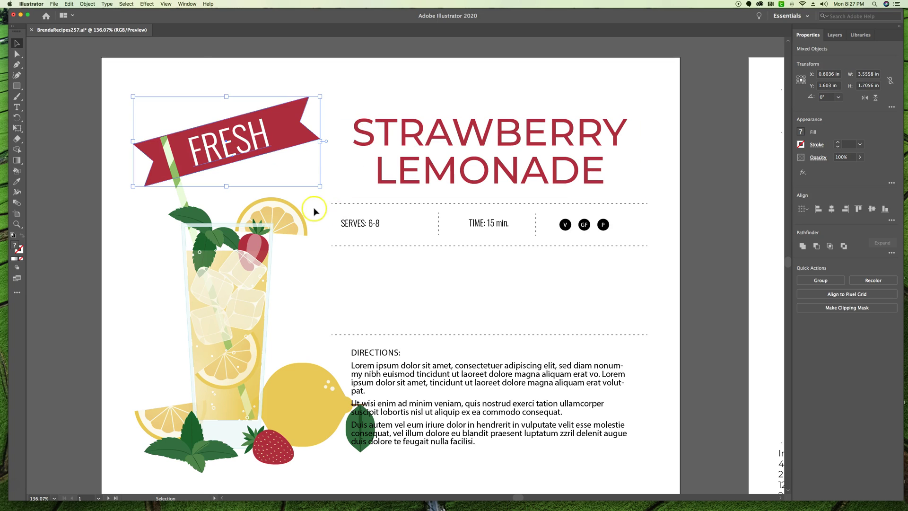
click(192, 69)
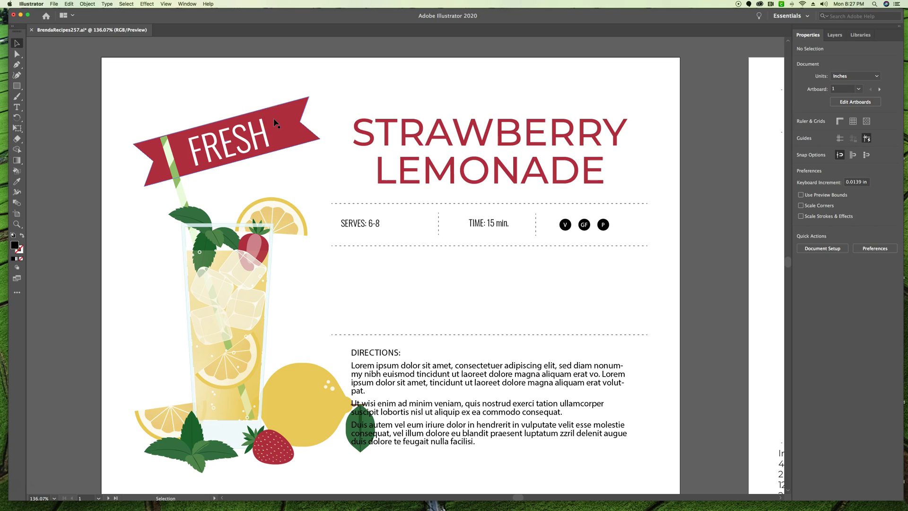
click(345, 132)
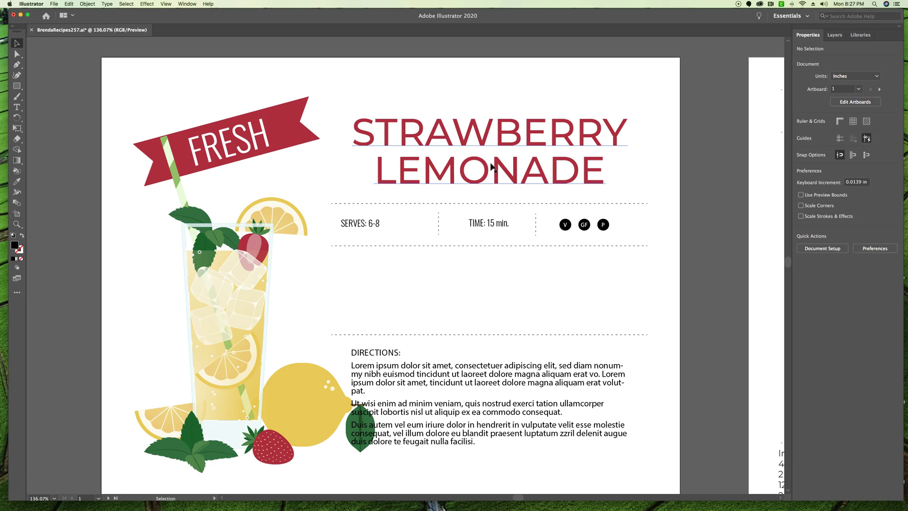
Step: Go to artboard 2 and select all of the threaded ingredients and directions text with the Type tool
click(99, 501)
click(115, 492)
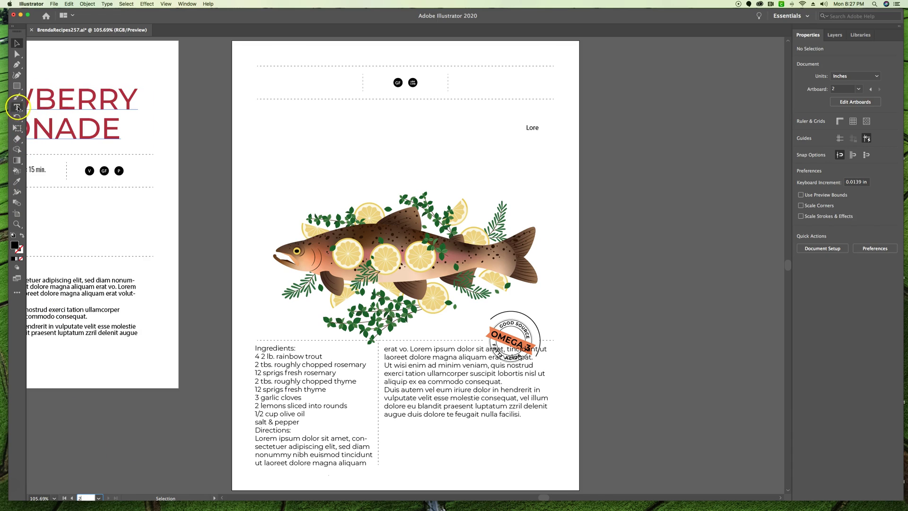
click(18, 108)
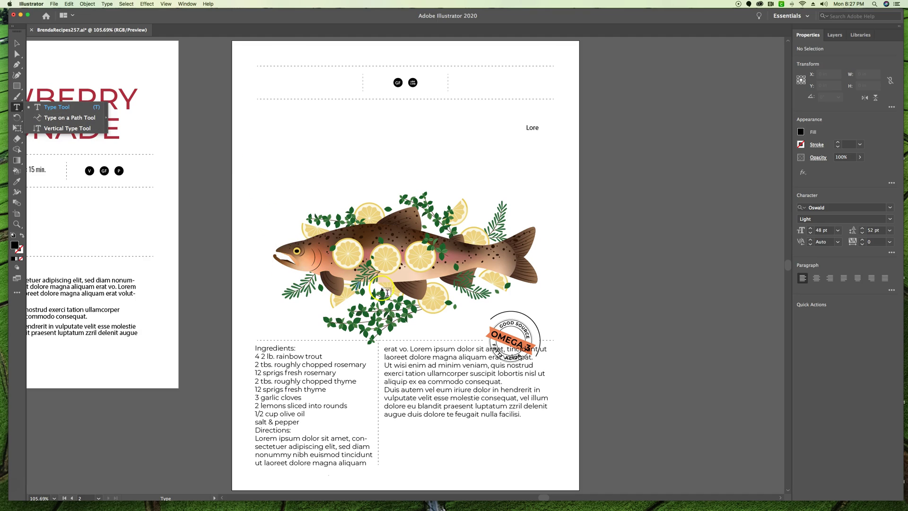
click(297, 376)
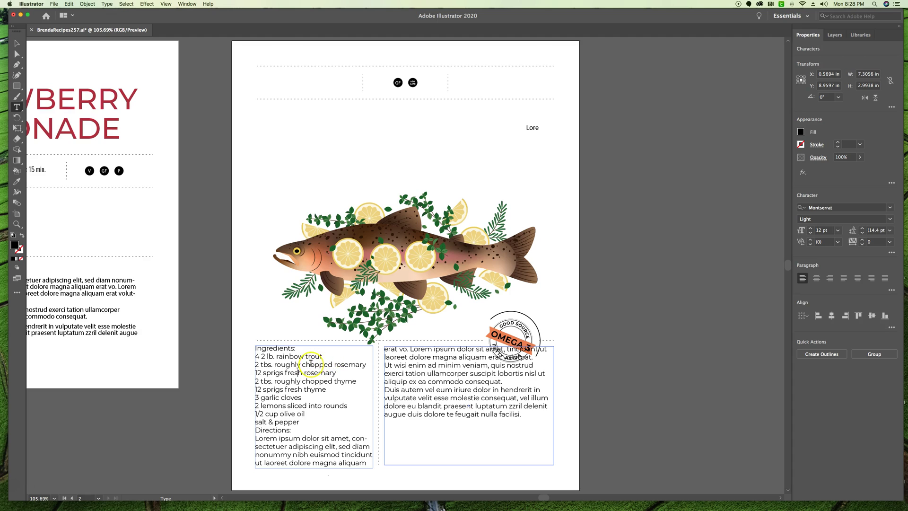
key(super+a)
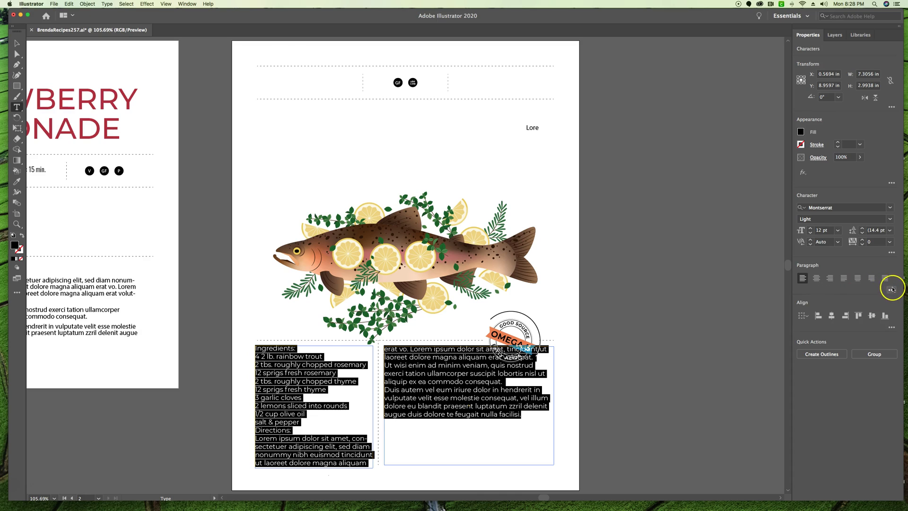
Step: Set the space after paragraph to 6 pt for the selected ingredients and directions text
click(892, 291)
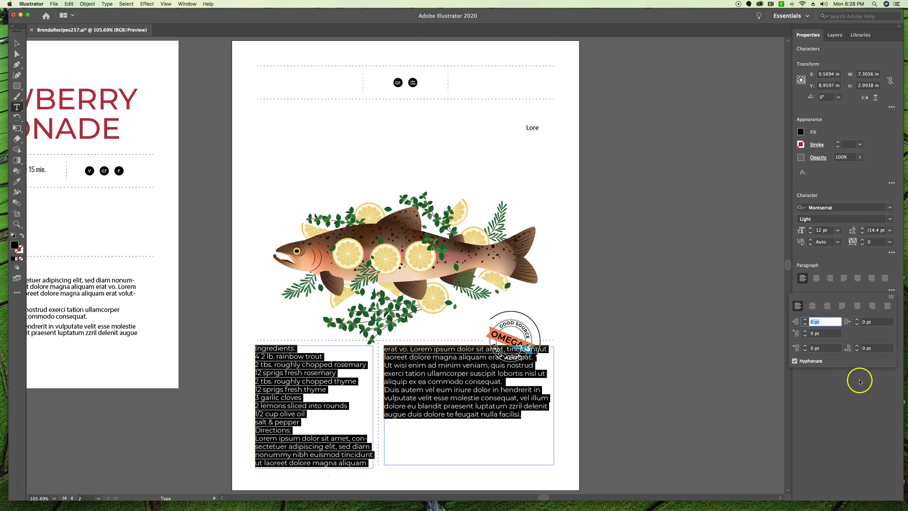
click(857, 346)
click(857, 345)
click(857, 346)
click(857, 346)
click(857, 346)
click(857, 345)
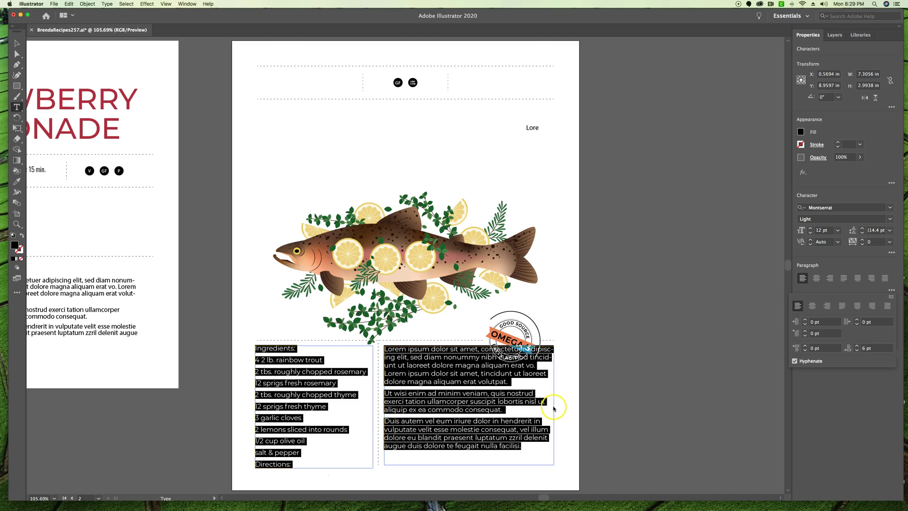
Step: Try larger values for the space after paragraph, such as 8 and 9 pt, and return it to 6 pt
click(857, 346)
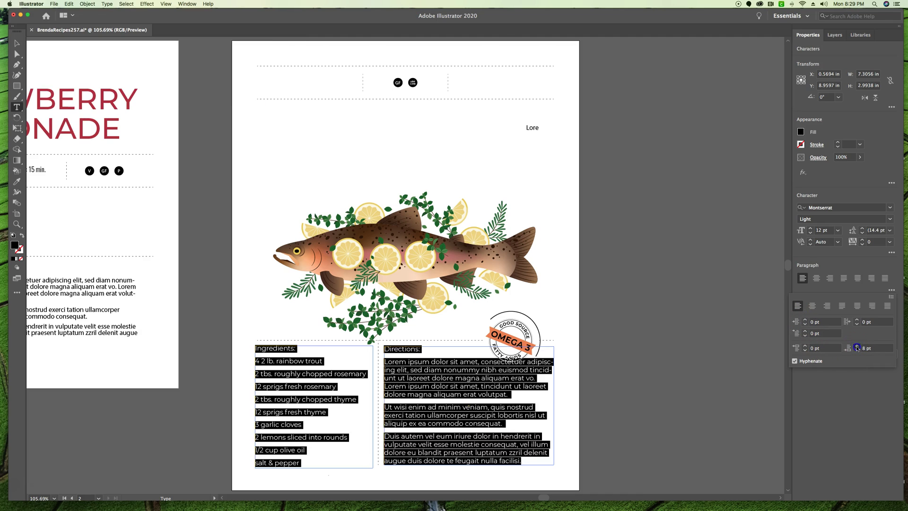
click(857, 346)
click(857, 350)
click(857, 350)
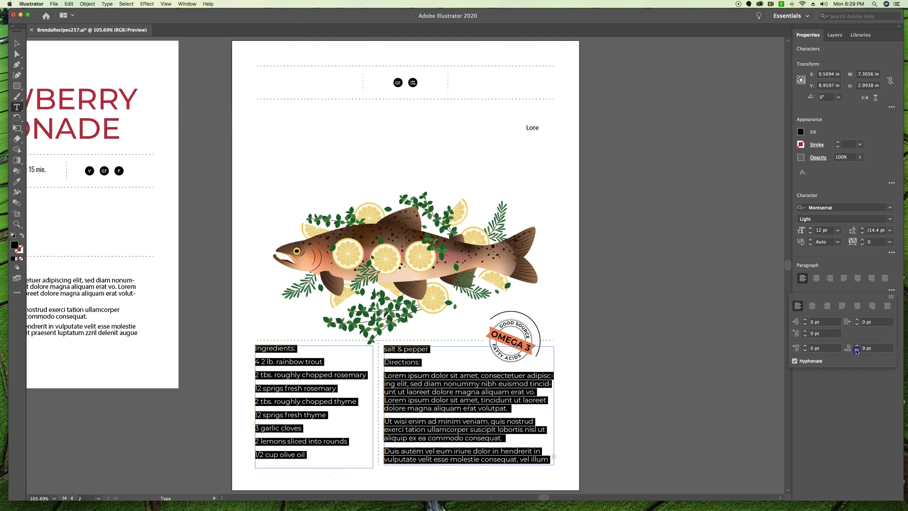
click(857, 351)
click(857, 350)
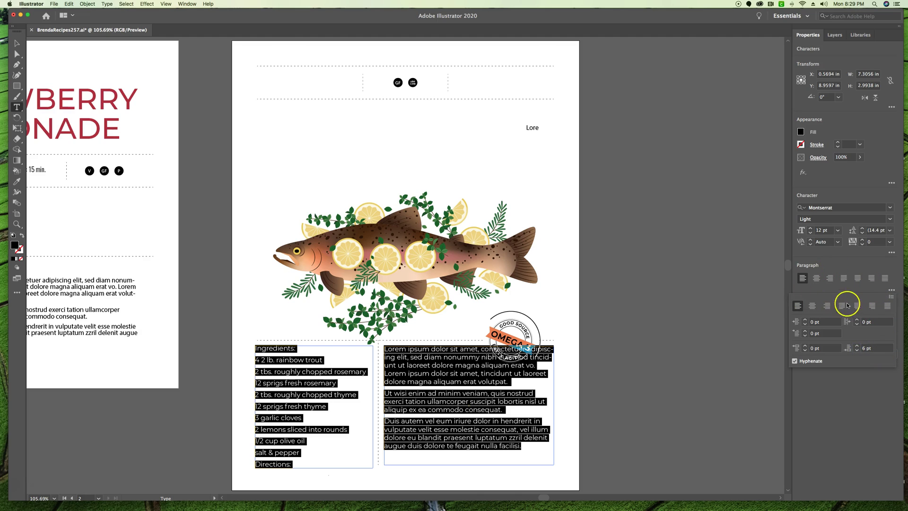
key(Escape)
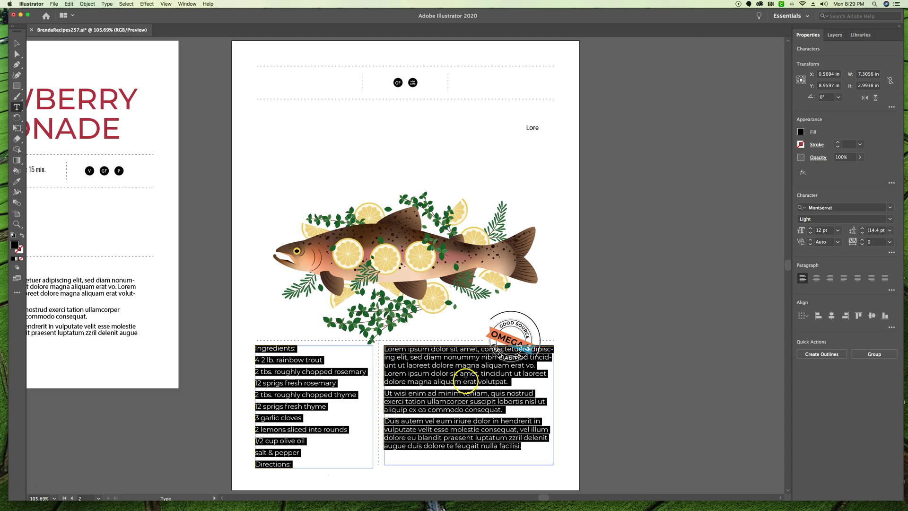
Step: Set the font size of the threaded ingredients and directions text to 10 pt and deselect it
click(837, 230)
click(846, 291)
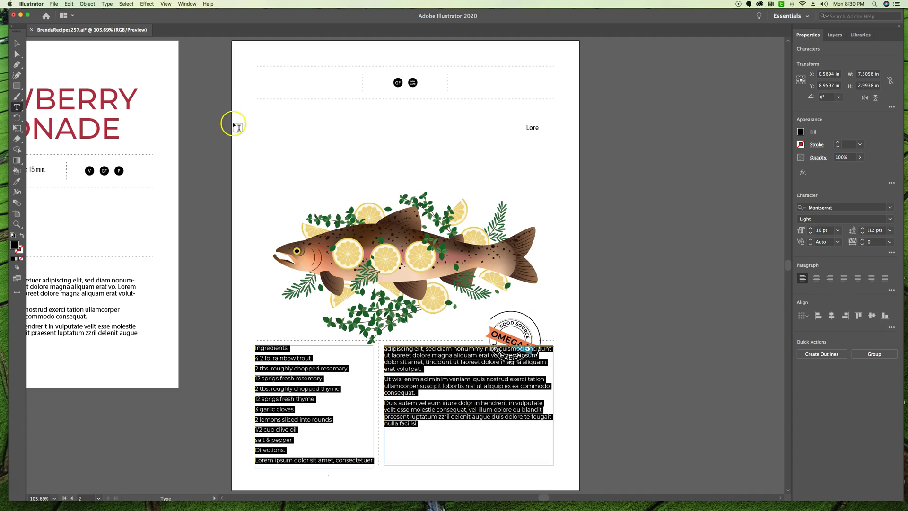
key(Escape)
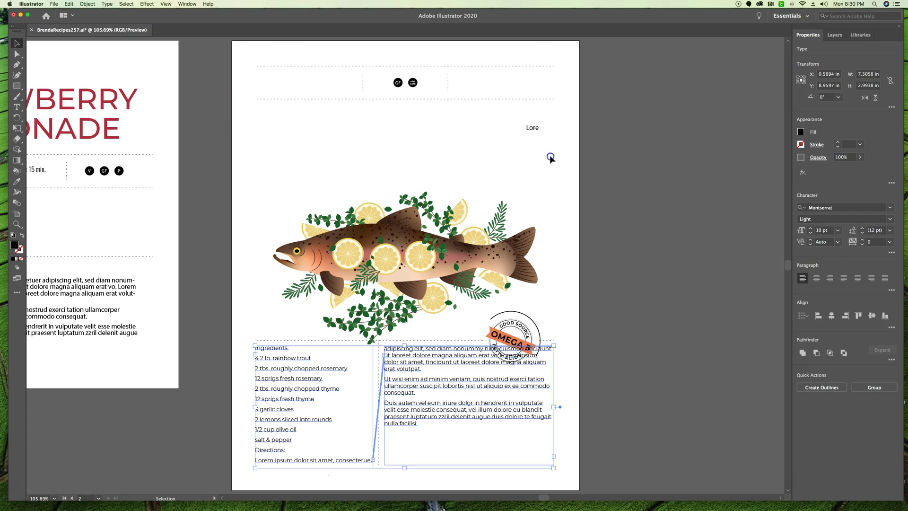
click(550, 157)
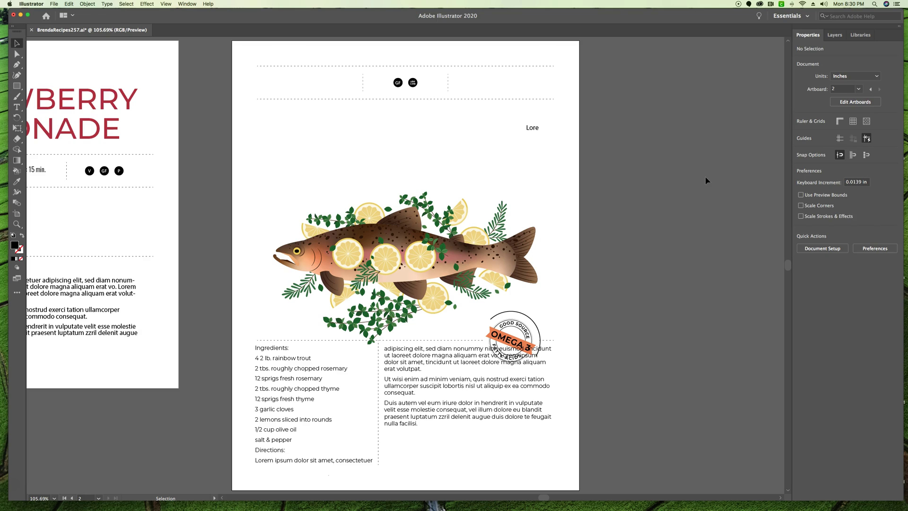
scroll(705, 180, up, 1)
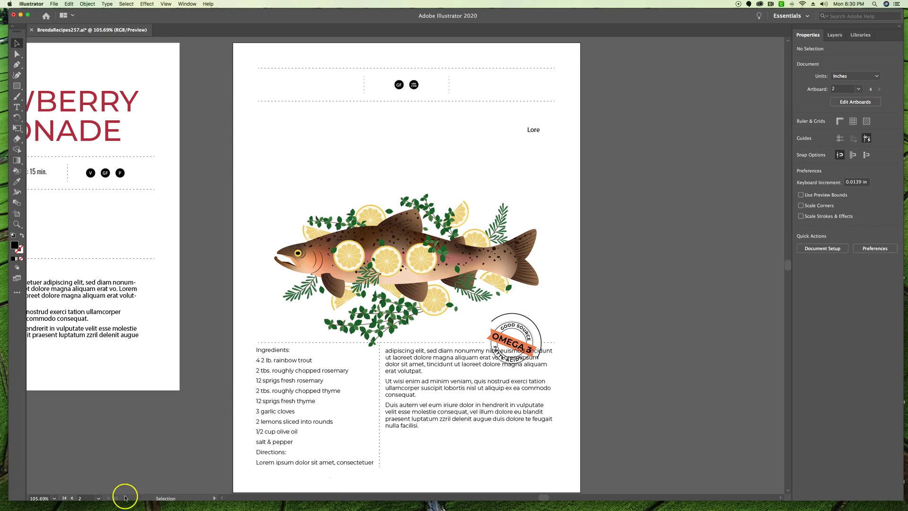